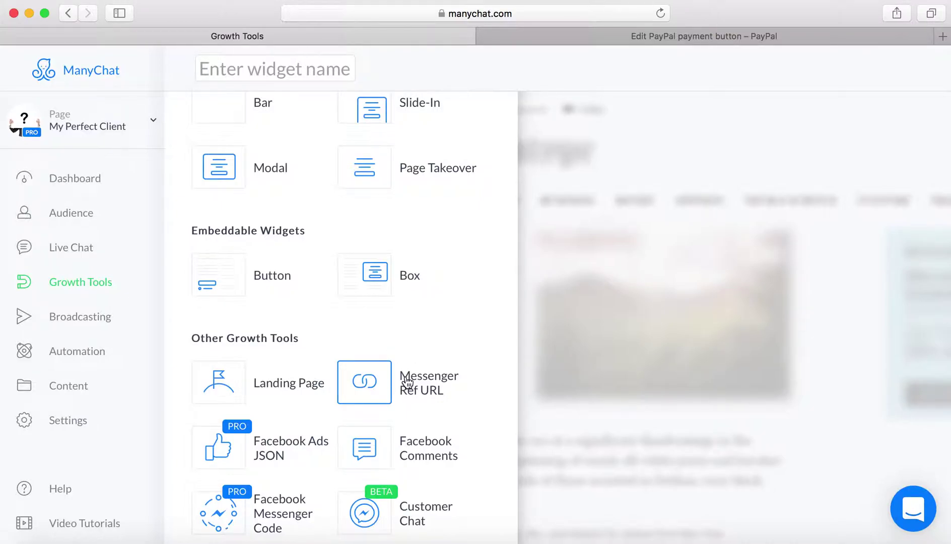
Create a new Messenger Ref URL growth tool and start editing its opt-in message.
click(376, 382)
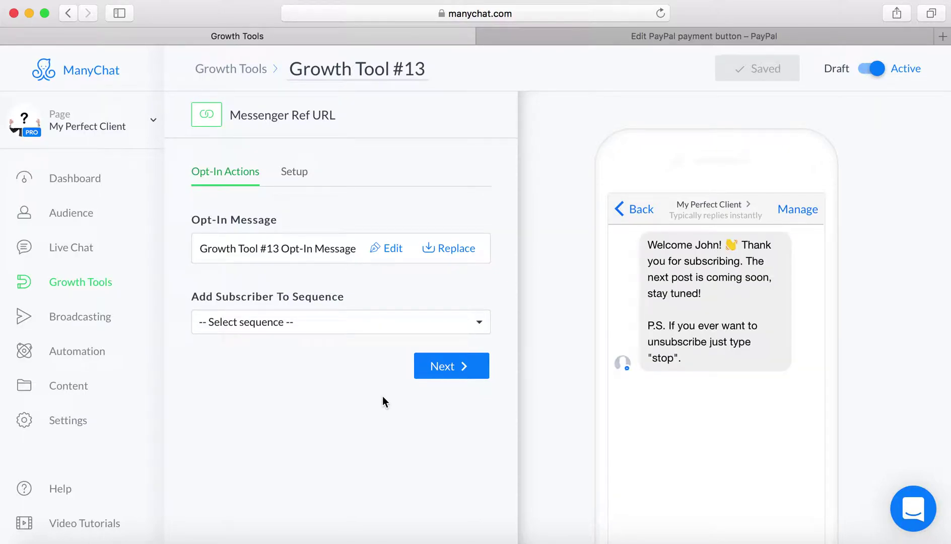
click(387, 249)
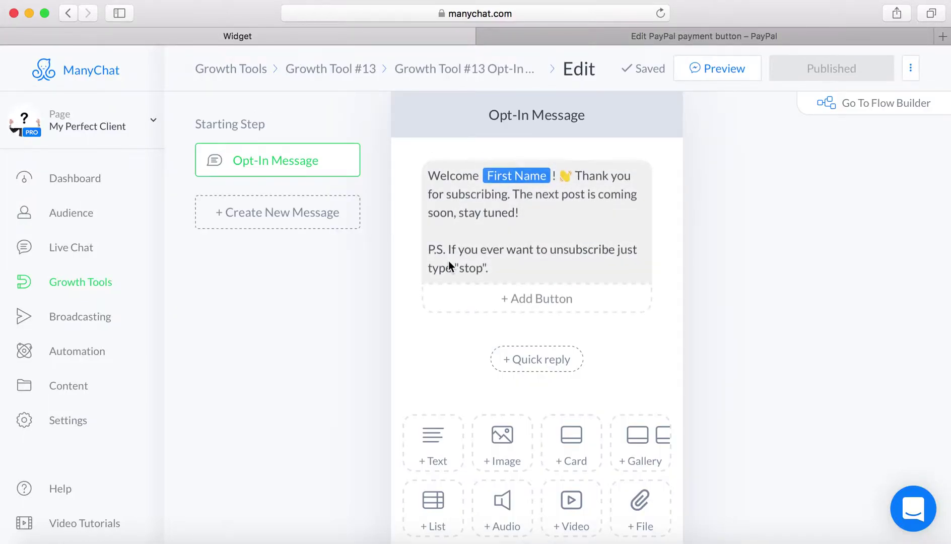
click(448, 261)
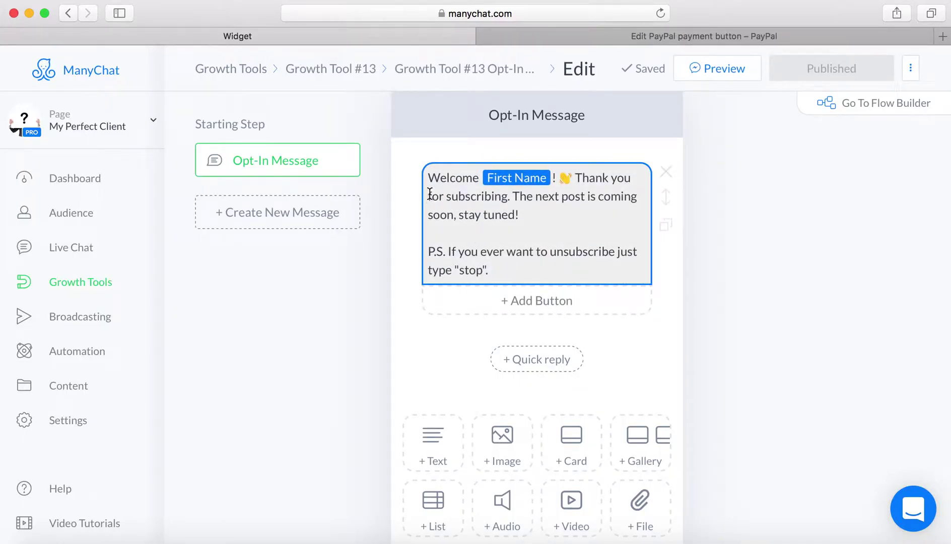
Replace the text after the greeting with 'Did you have any questions about your purchase?' and publish.
drag(429, 195, 528, 262)
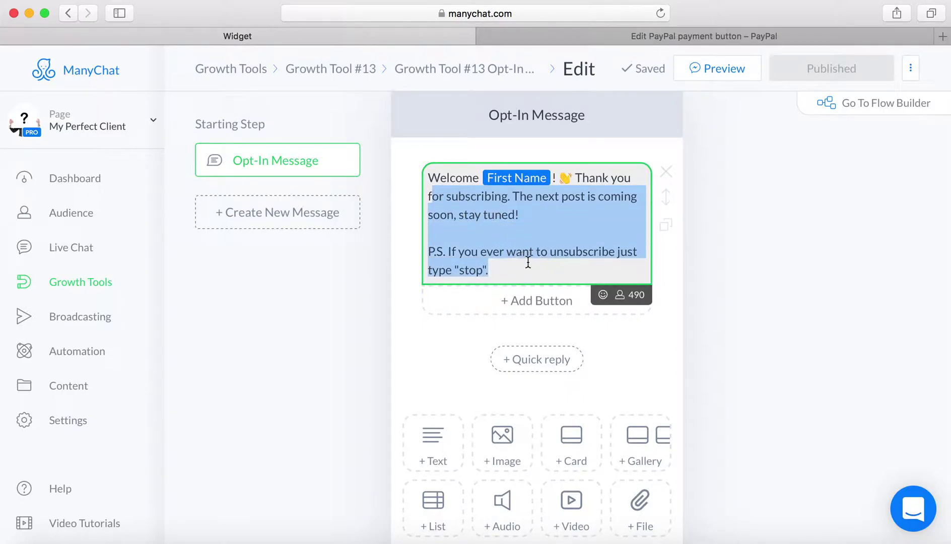
key(BackSpace)
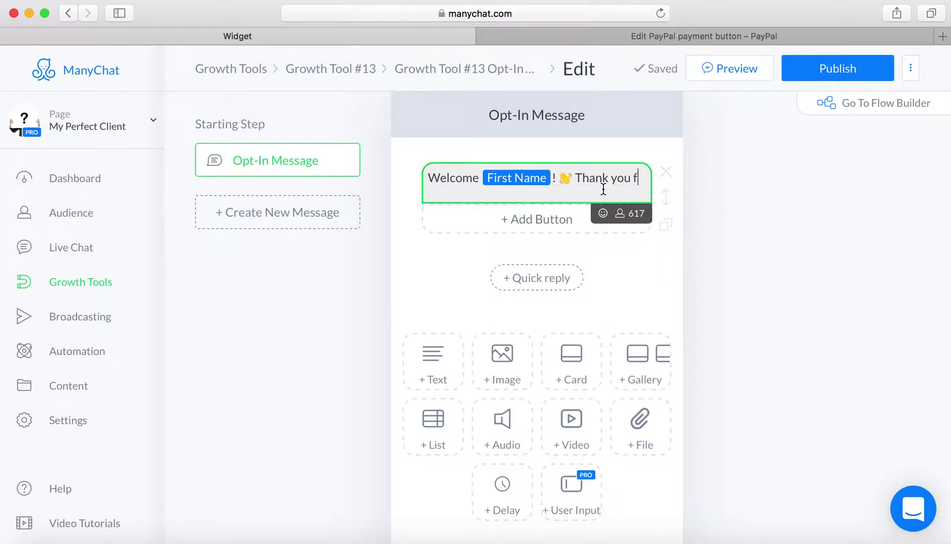
key(BackSpace)
key(BackSpace)
key(BackSpace)
key(BackSpace)
key(BackSpace)
key(BackSpace)
key(BackSpace)
key(BackSpace)
key(BackSpace)
key(BackSpace)
key(BackSpace)
key(BackSpace)
key(BackSpace)
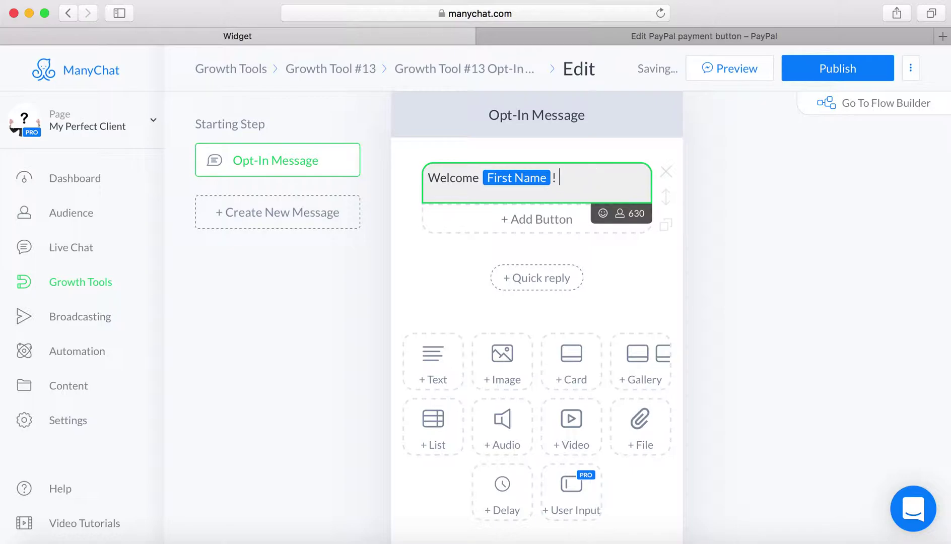
text(ID)
text(id you )
text(have any q)
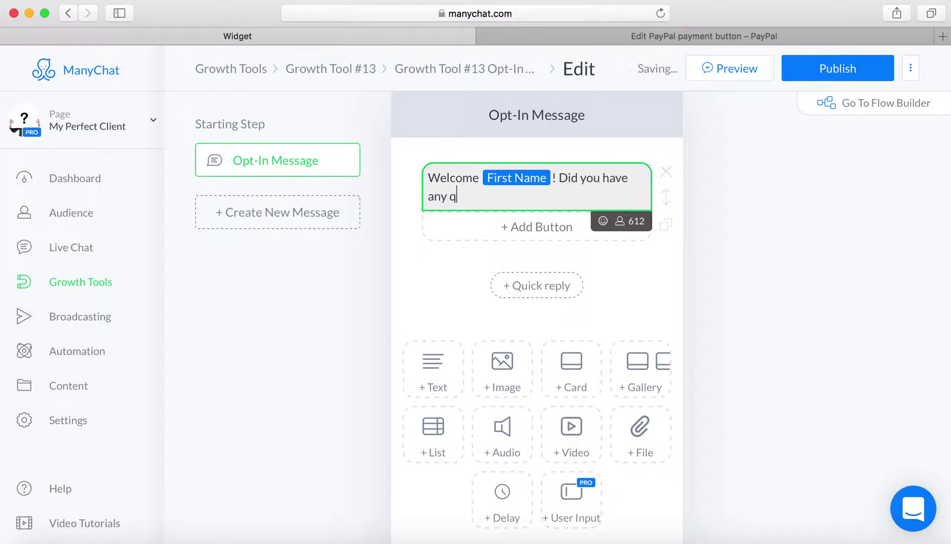
text(uestions)
text( ab)
text(out yo)
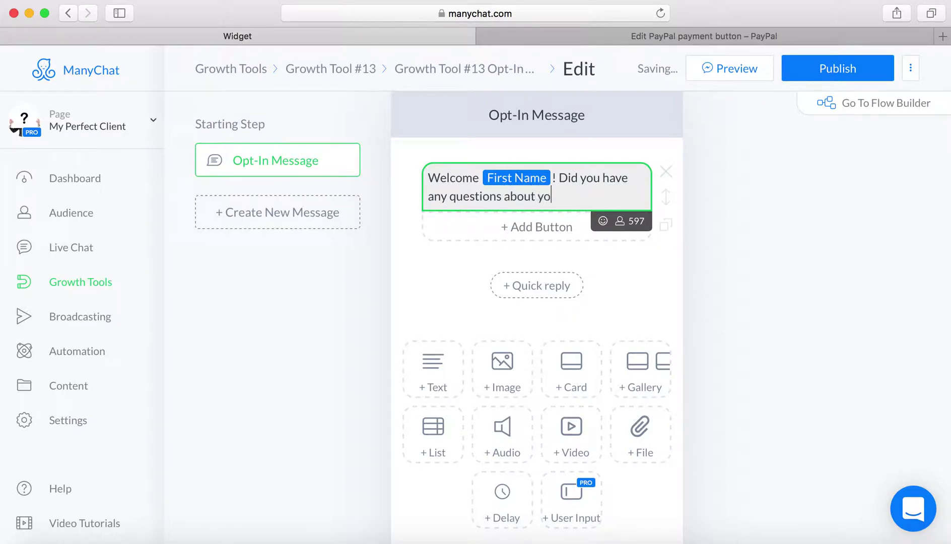
text(ur purchase?)
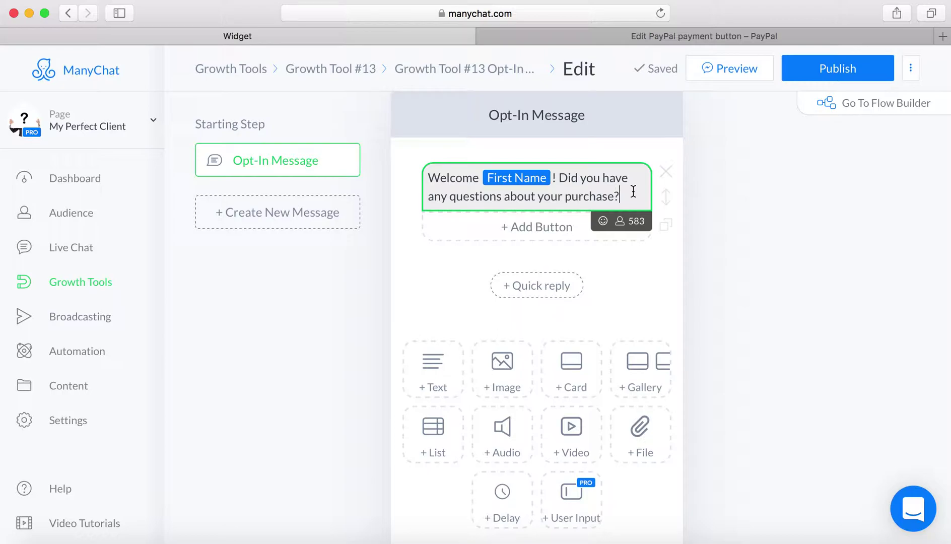
click(813, 77)
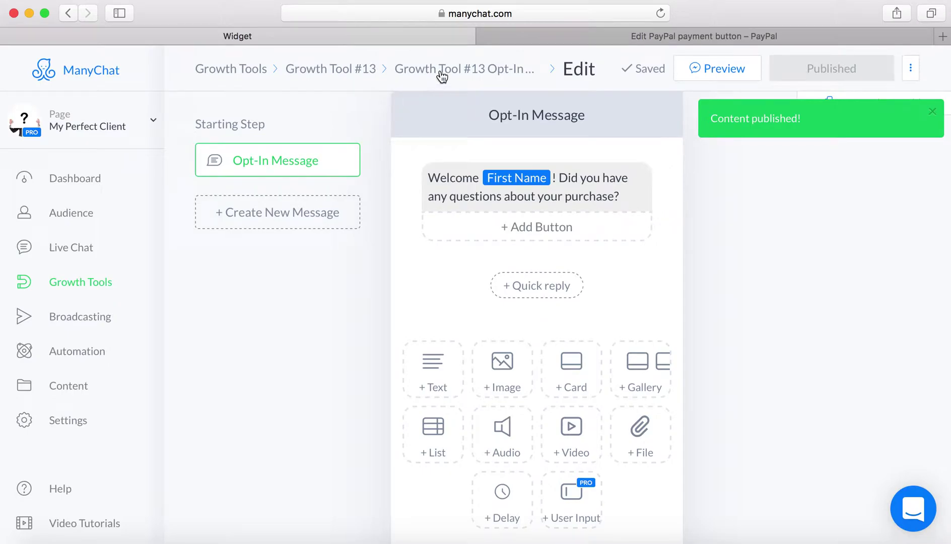
From the growth tool's Setup settings, copy the Messenger Ref URL and switch to the PayPal tab.
click(337, 68)
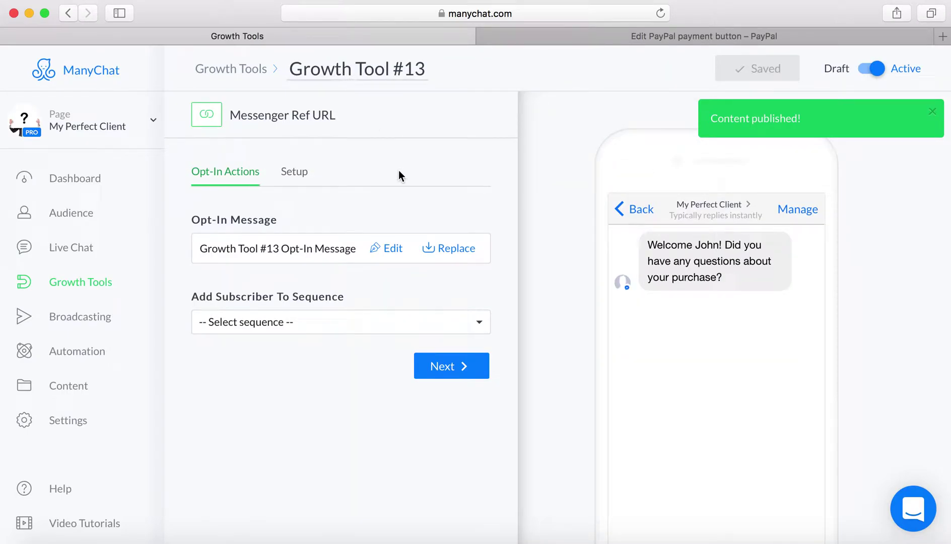
click(479, 324)
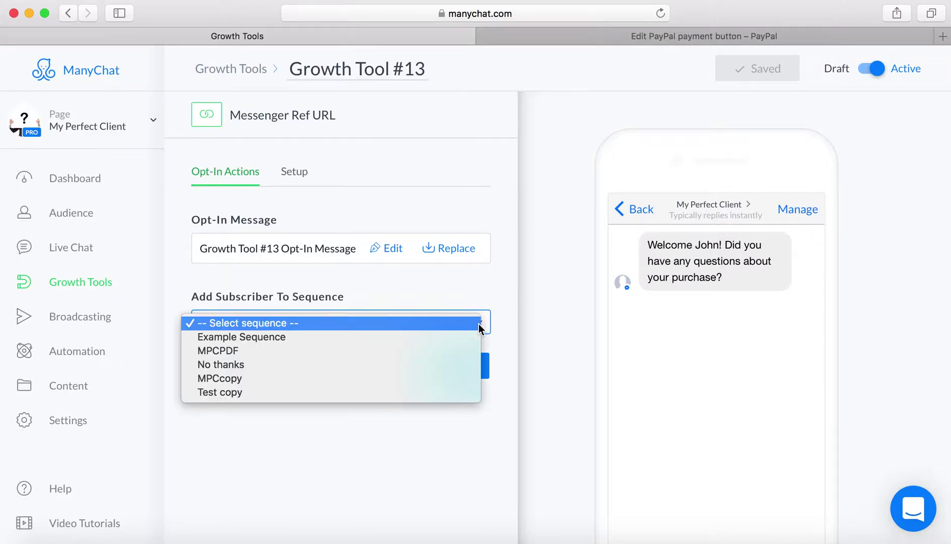
click(479, 328)
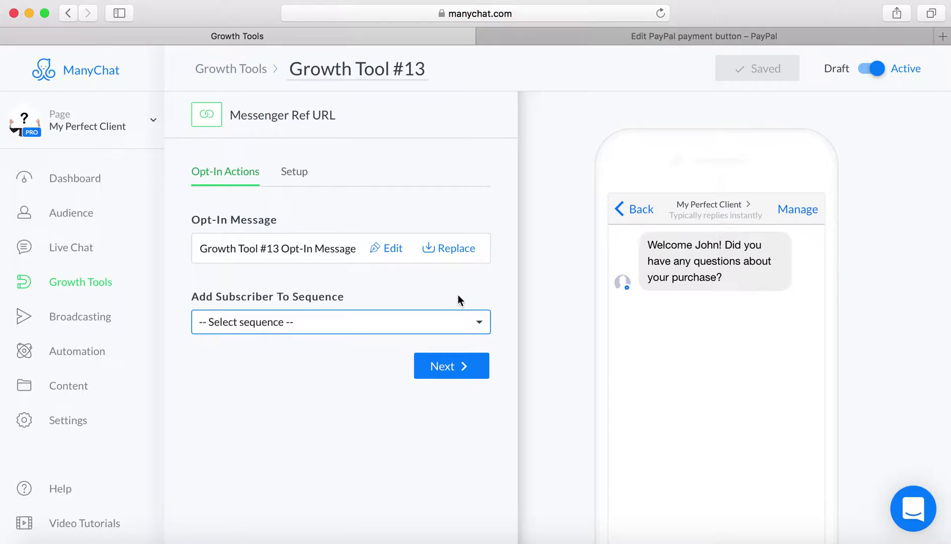
click(297, 171)
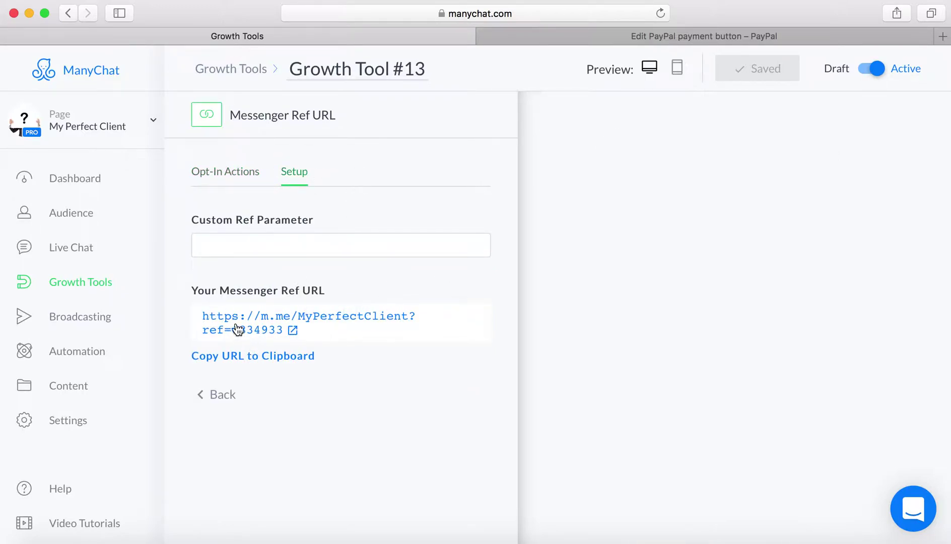
click(237, 355)
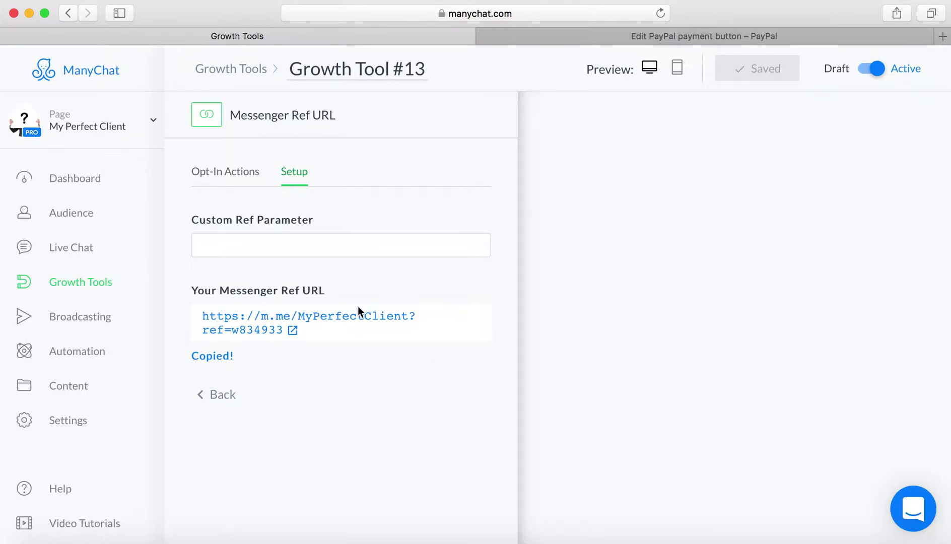
click(657, 36)
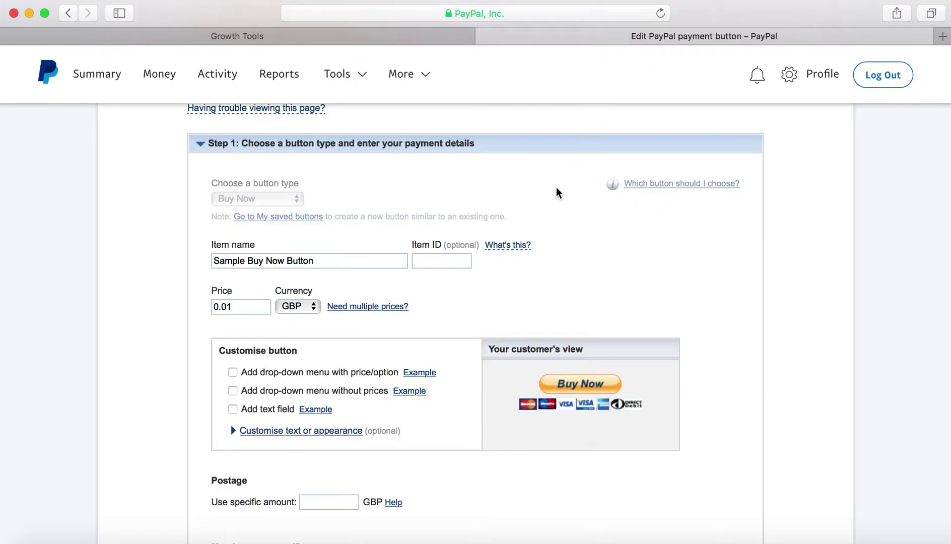
scroll(556, 187, up, 3)
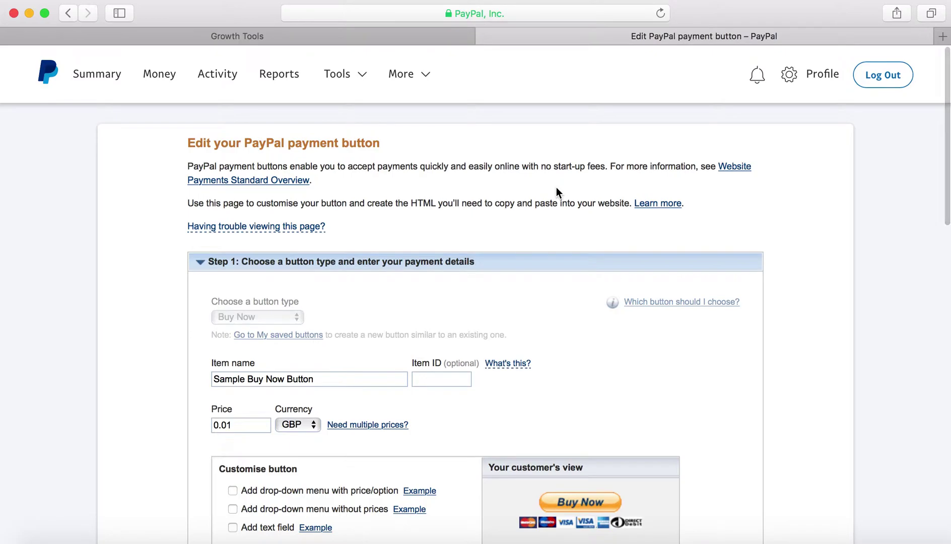
scroll(556, 189, down, 3)
scroll(556, 192, up, 3)
scroll(556, 192, down, 2)
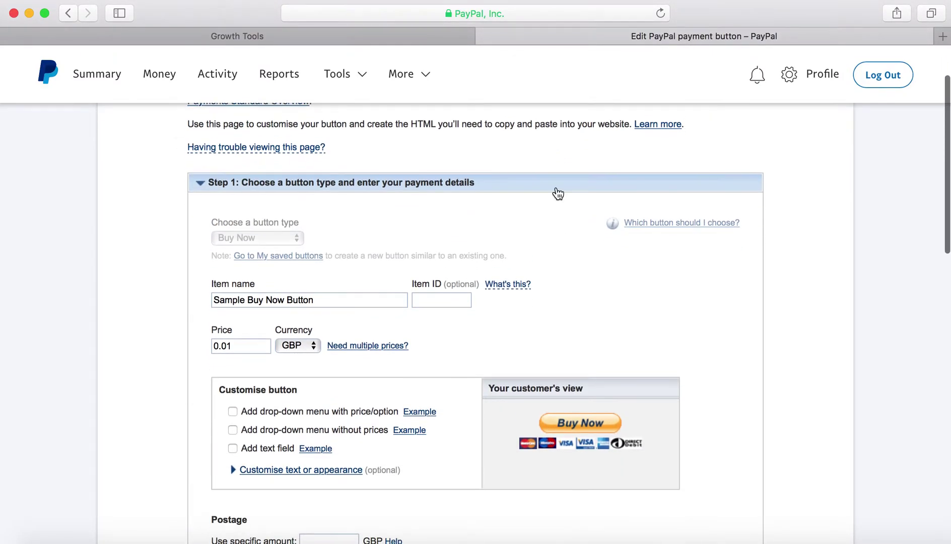
scroll(556, 193, down, 2)
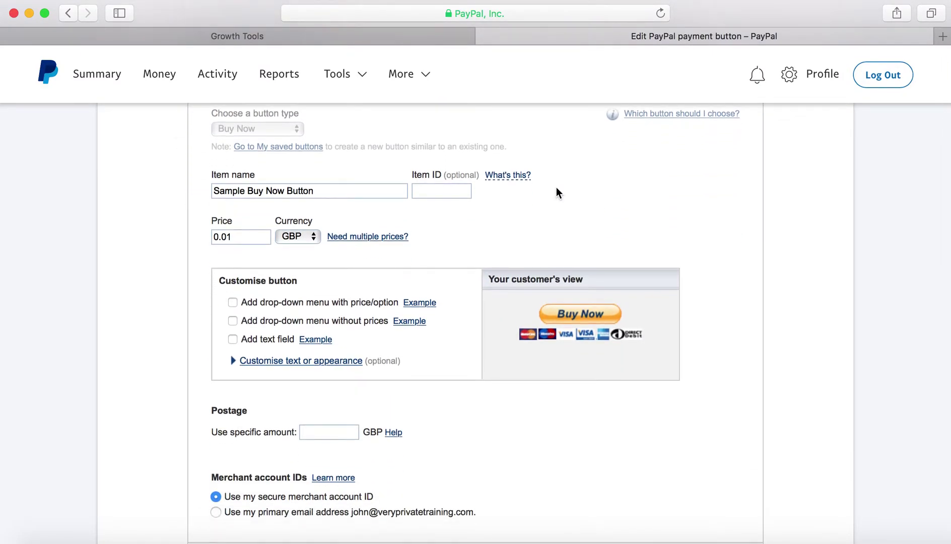
scroll(556, 192, up, 2)
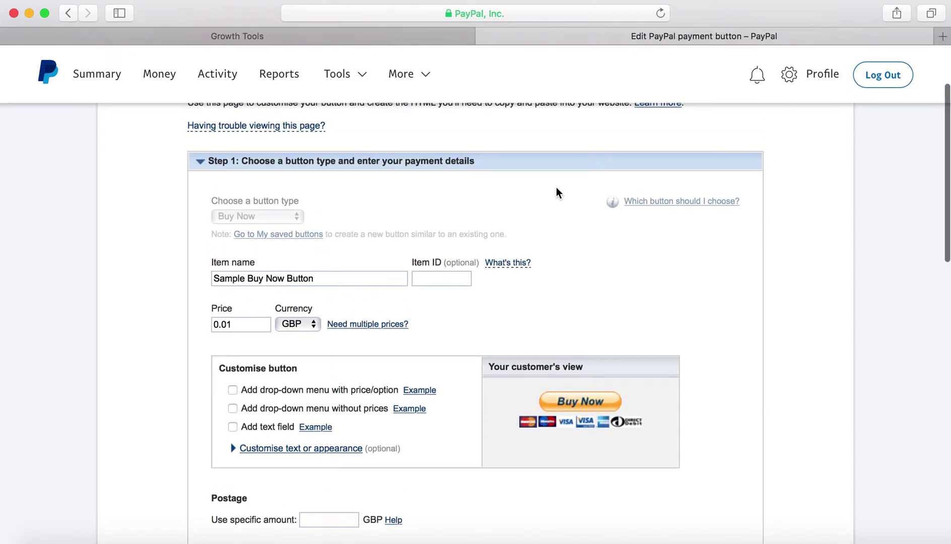
scroll(539, 189, down, 2)
scroll(542, 425, down, 2)
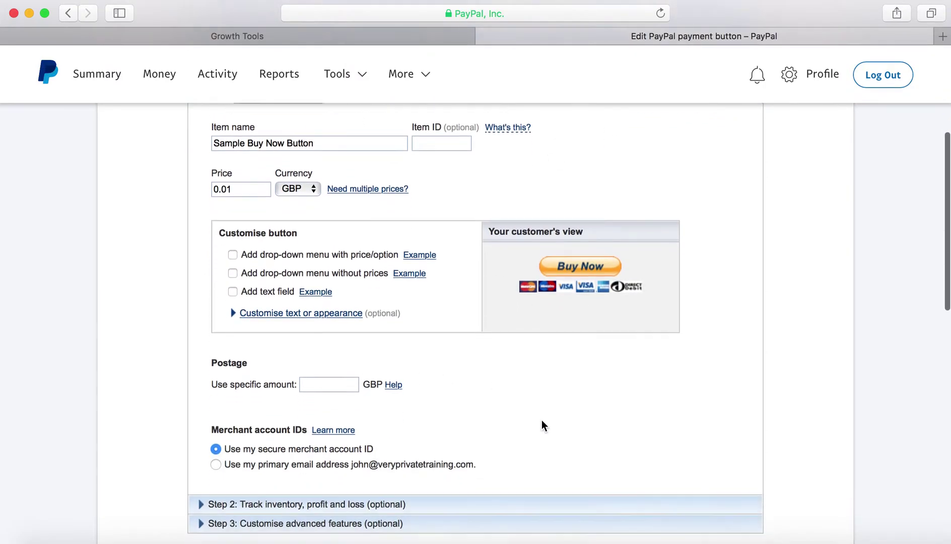
scroll(541, 425, down, 2)
scroll(542, 425, down, 1)
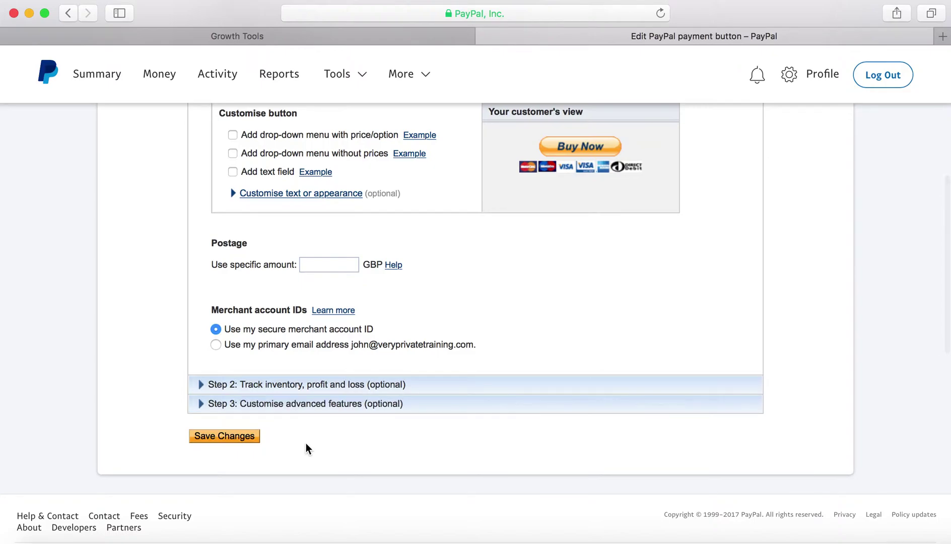
Expand Step 3: Customise advanced features of the PayPal button.
click(297, 404)
scroll(554, 368, down, 2)
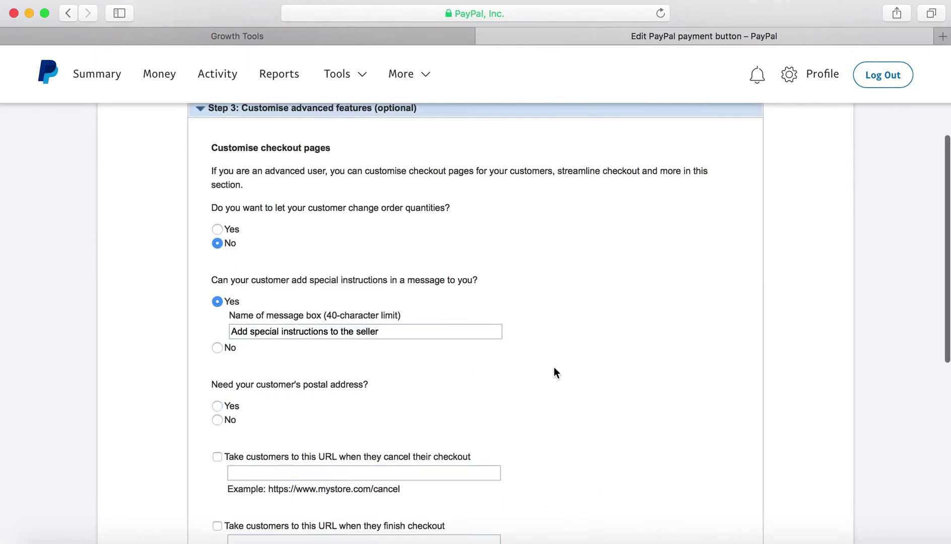
scroll(584, 366, down, 1)
scroll(584, 365, down, 1)
scroll(584, 366, down, 1)
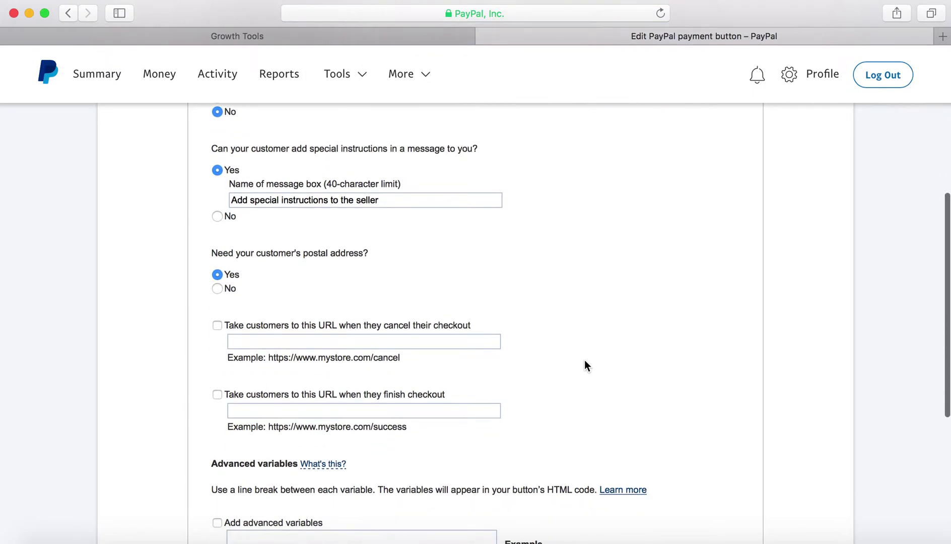
scroll(585, 366, down, 1)
scroll(584, 365, down, 1)
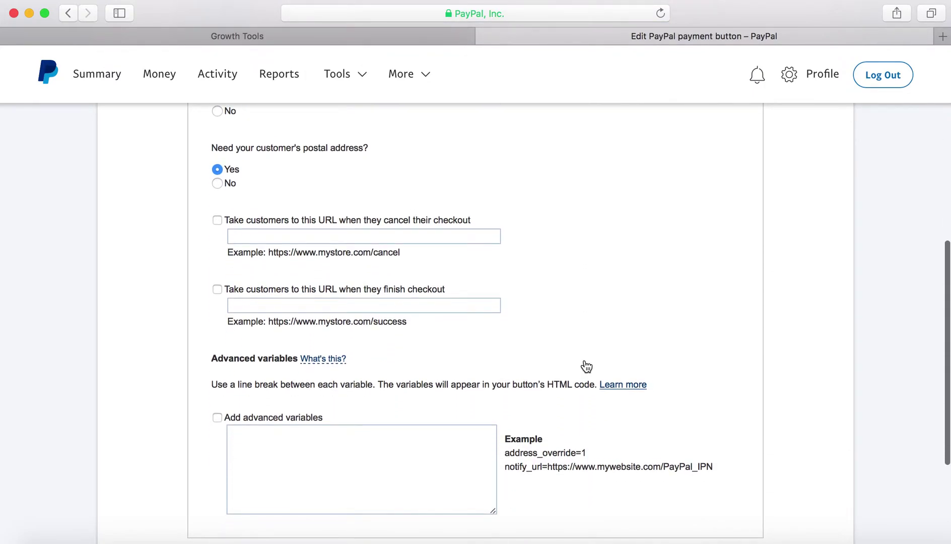
scroll(586, 366, down, 1)
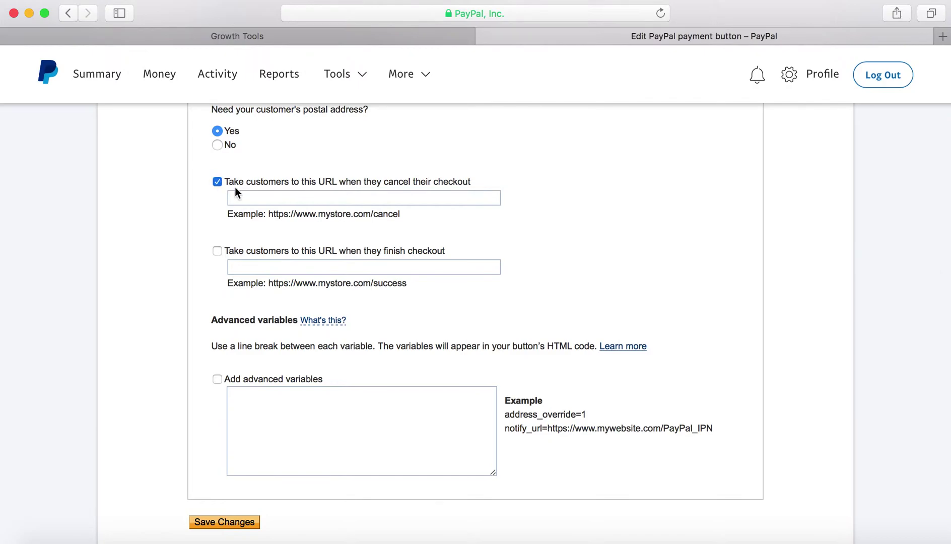
Paste the Messenger link as the cancel-checkout URL and enable the finish-checkout redirect.
right_click(255, 201)
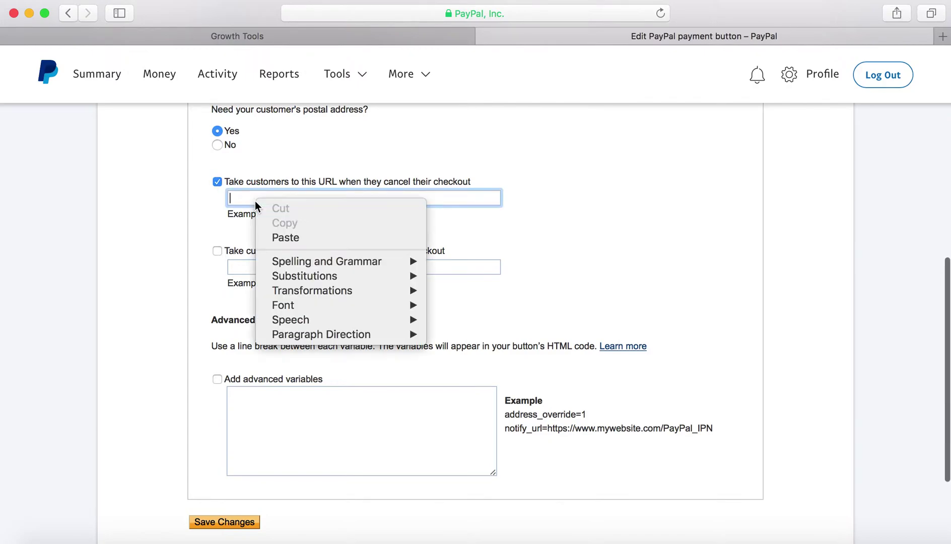
click(288, 242)
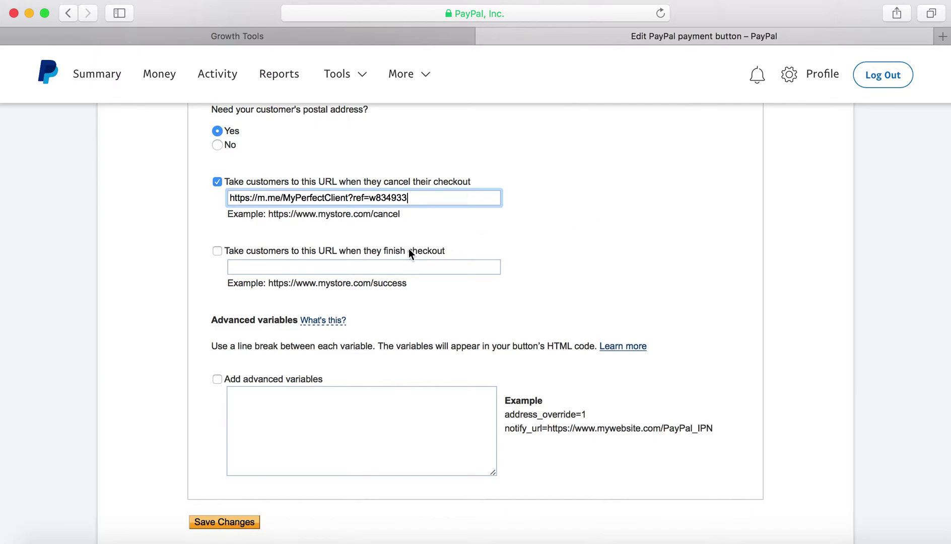
click(218, 254)
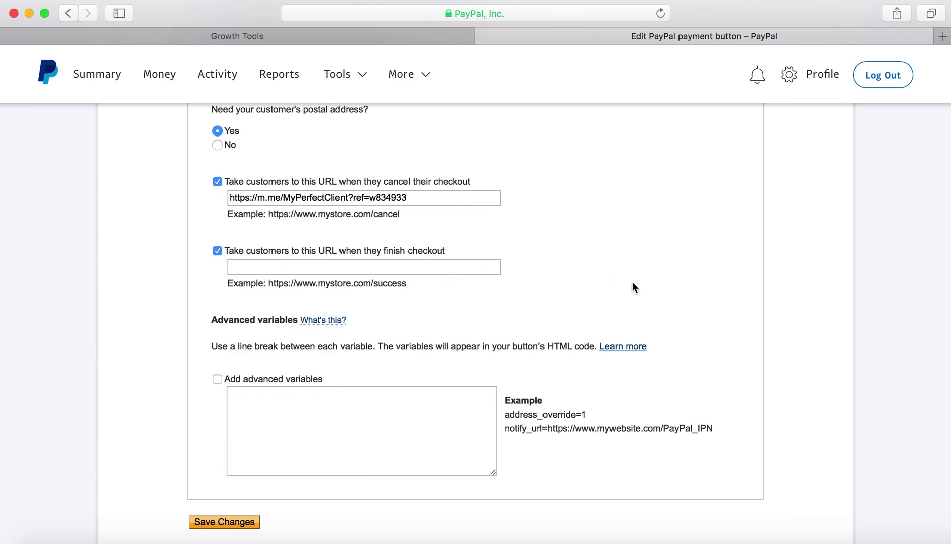
scroll(632, 282, down, 3)
scroll(633, 282, up, 2)
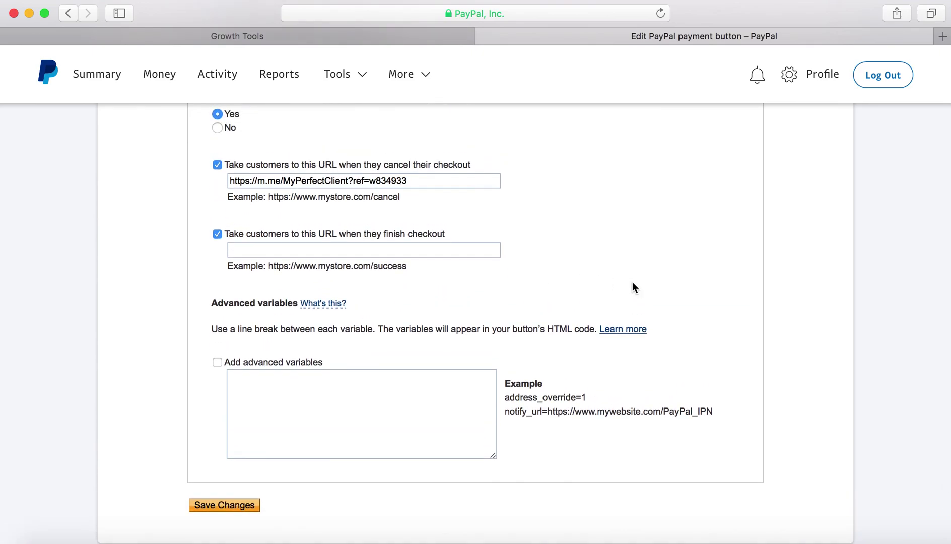